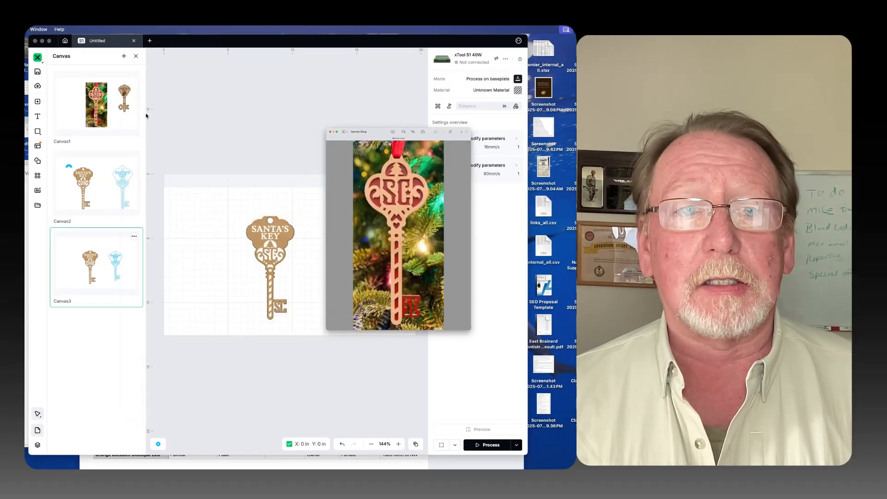
Enlarge the wooden key image on Canvas3 and move the image and the outline key apart to free space between them
left_click(144, 117)
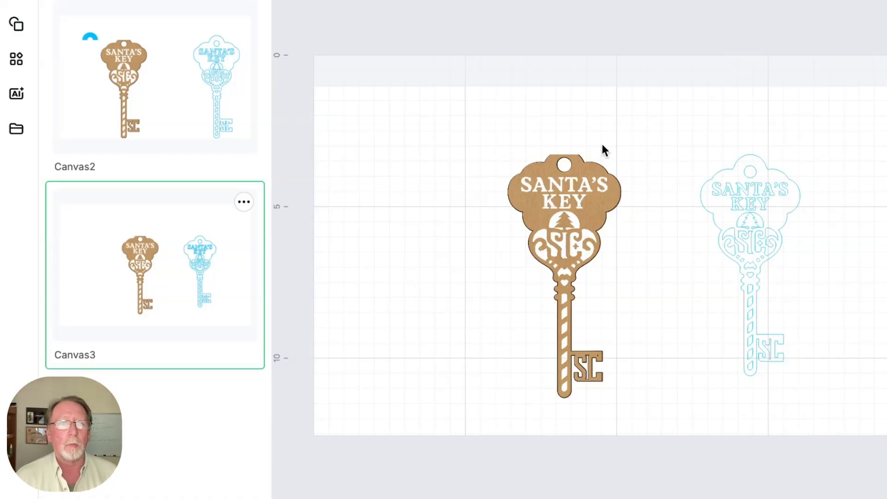
left_click(615, 184)
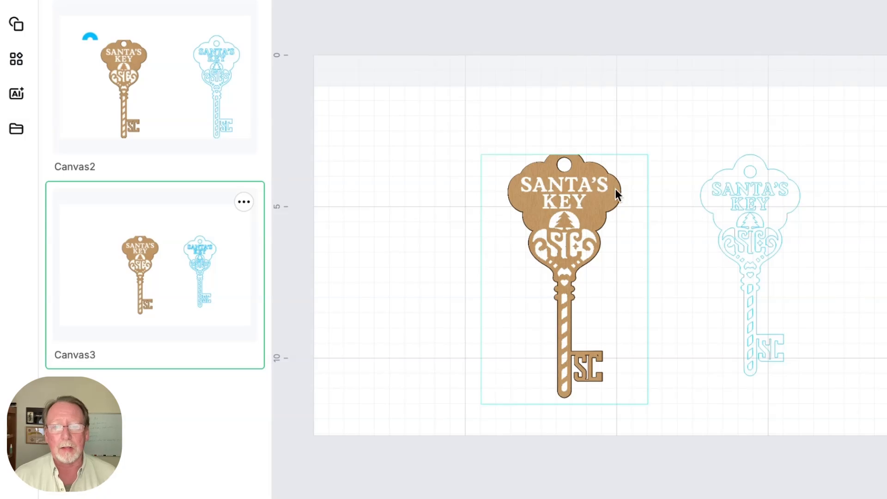
left_click_drag(648, 154, 672, 123)
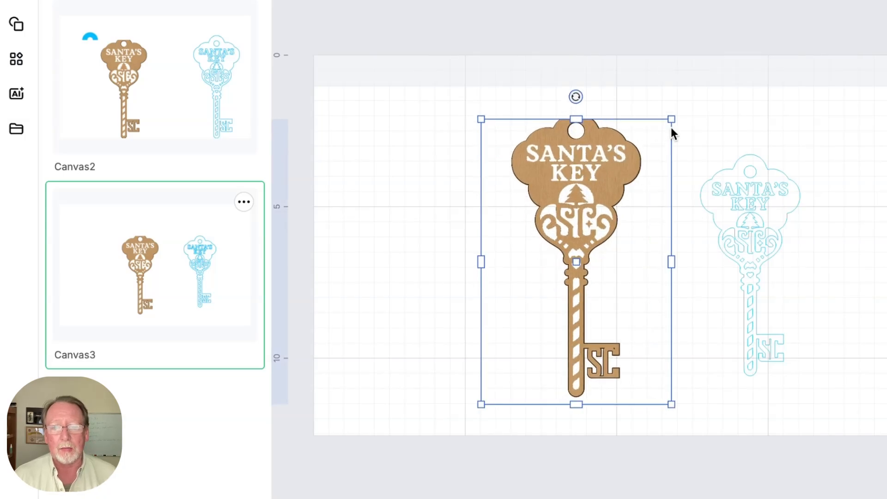
left_click_drag(625, 161, 570, 175)
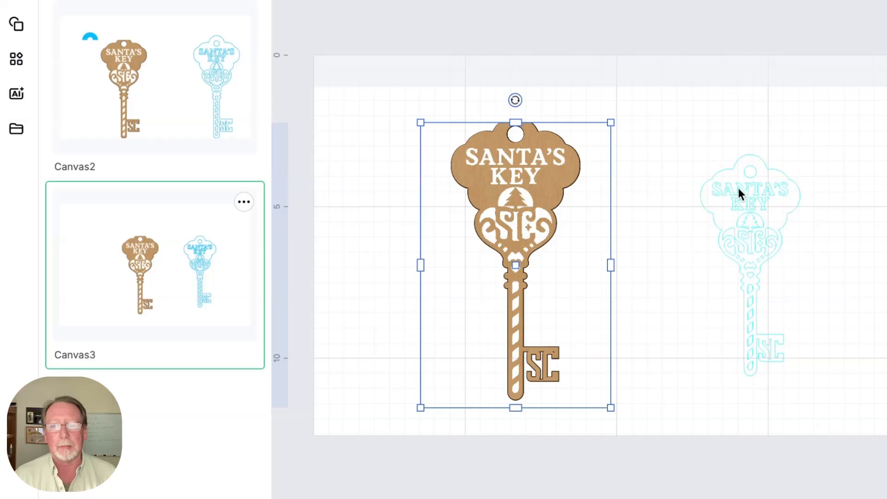
left_click_drag(738, 192, 849, 206)
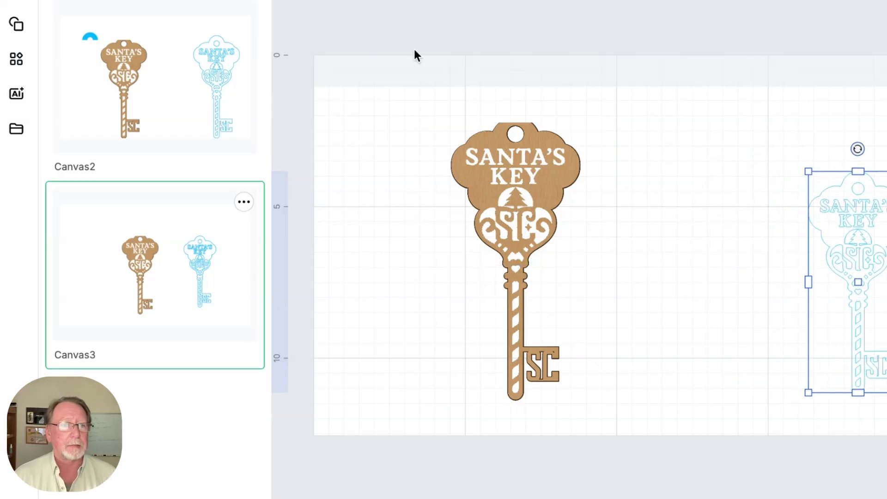
Insert a circle with a solid fill and place it over the hanging hole of the wooden key
left_click(18, 24)
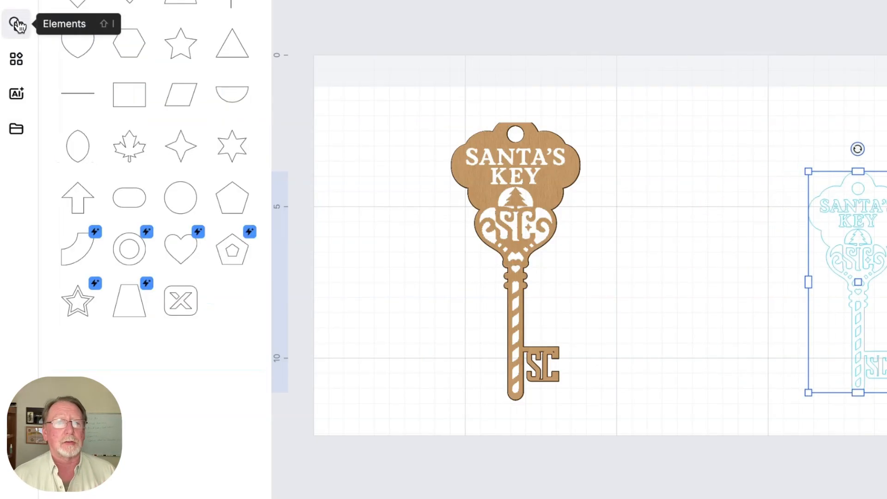
left_click(185, 200)
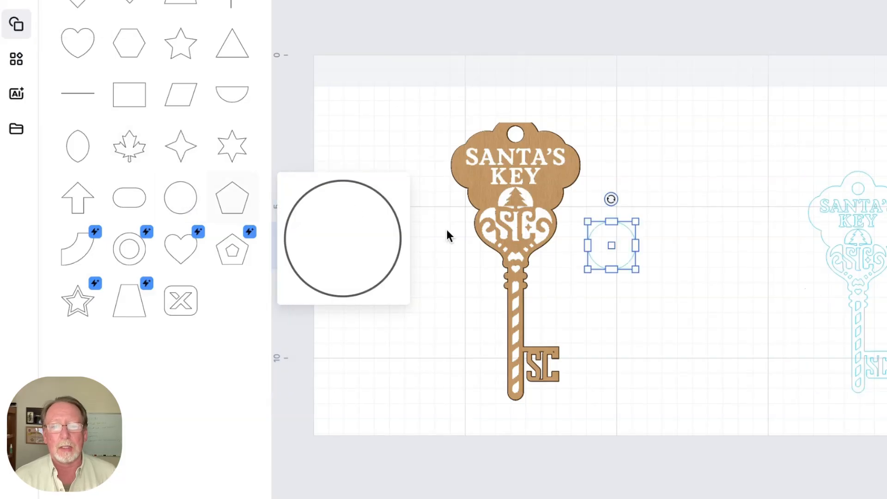
left_click_drag(616, 245, 675, 133)
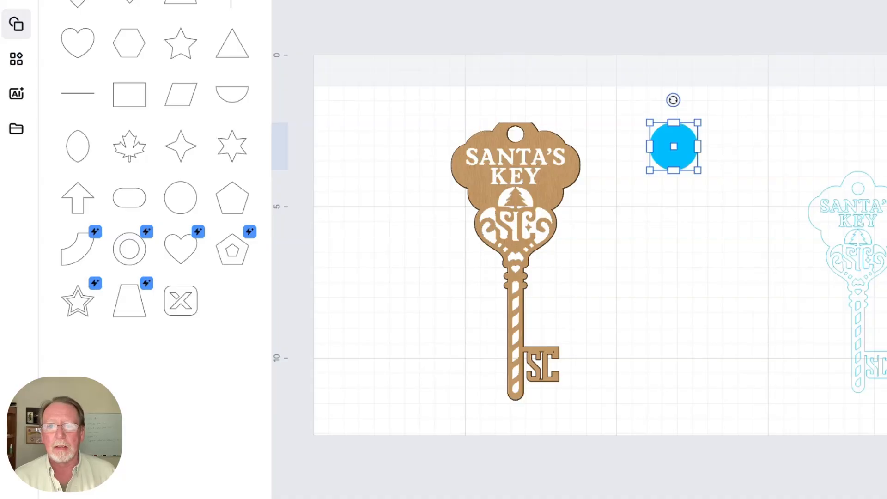
left_click_drag(672, 144, 514, 133)
Resize the filled circle to about 1.42 in across to match the key's cut-off top, and move it to the empty area beside the key
left_click(636, 117)
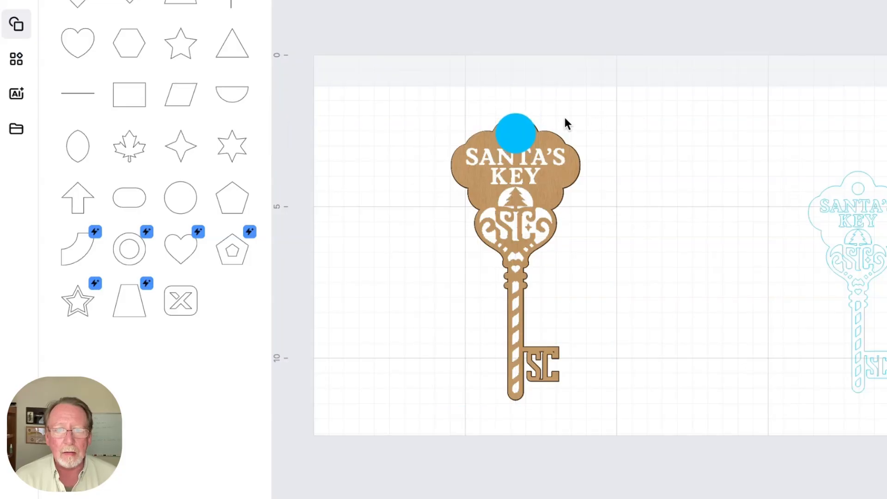
left_click(519, 135)
left_click_drag(536, 134, 539, 132)
left_click(652, 129)
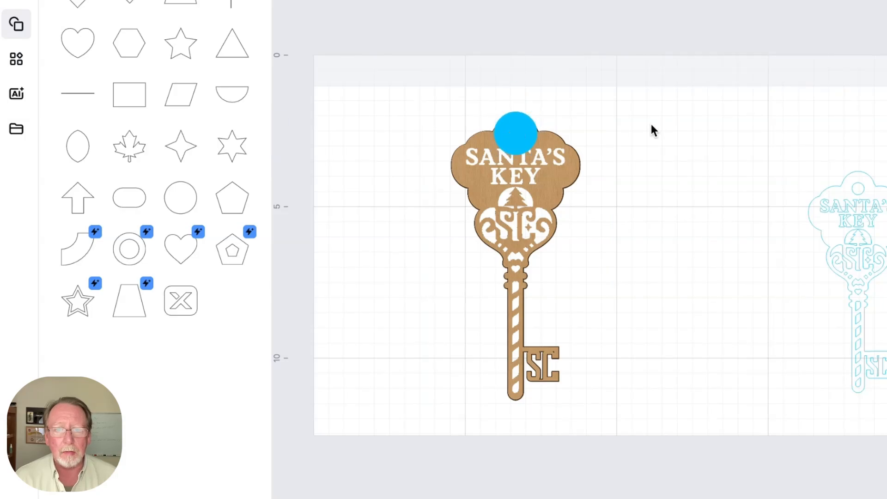
left_click_drag(515, 131, 702, 118)
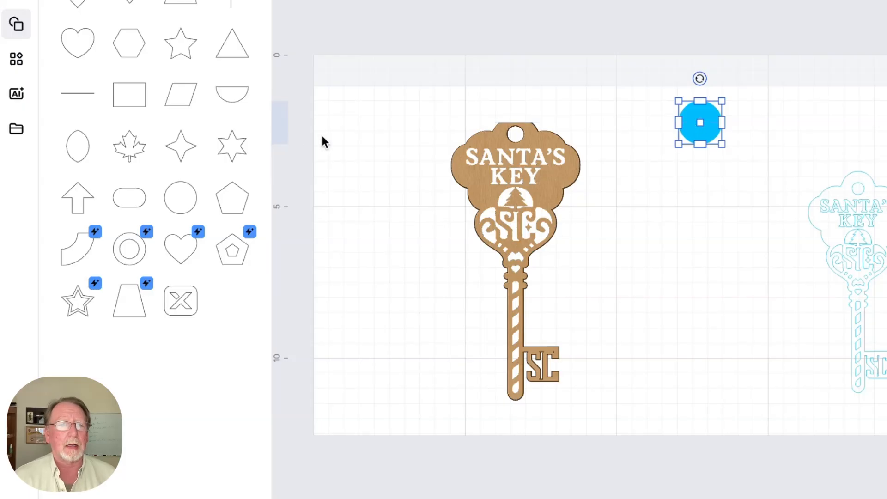
Insert a rectangle about 2.05 in wide and position it to cover the lower half of the filled circle
left_click(129, 95)
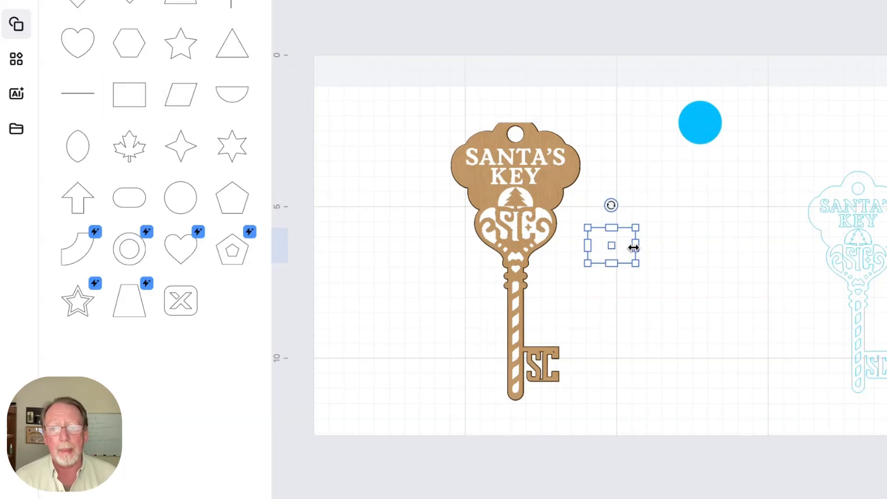
left_click_drag(634, 248, 700, 147)
left_click(654, 109)
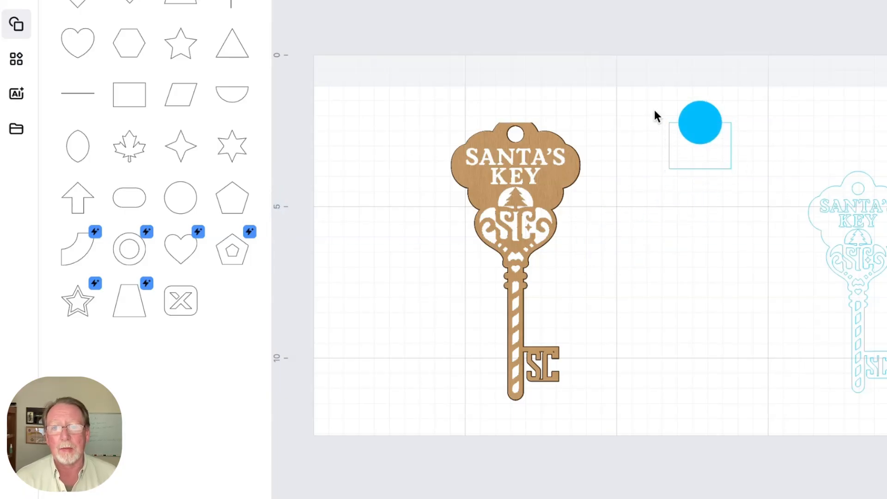
Subtract the rectangle from the filled circle to leave its upper half
left_click_drag(648, 94, 742, 153)
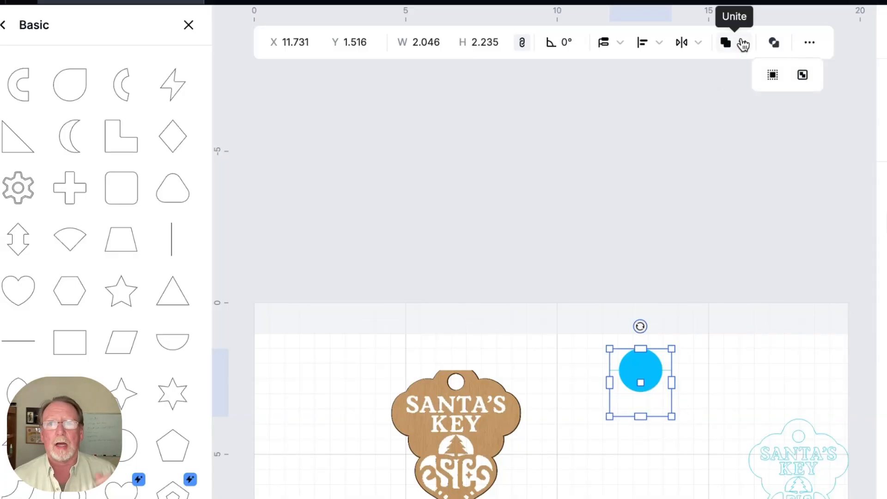
left_click(743, 44)
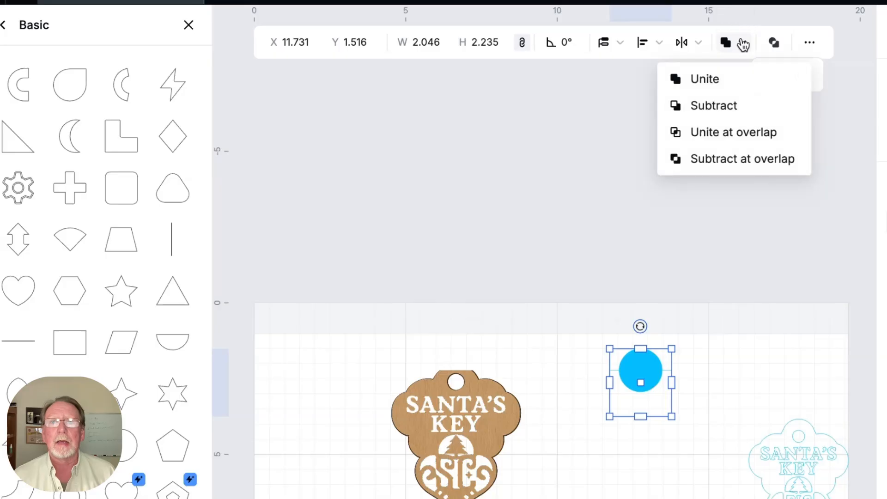
left_click(719, 108)
left_click(699, 390)
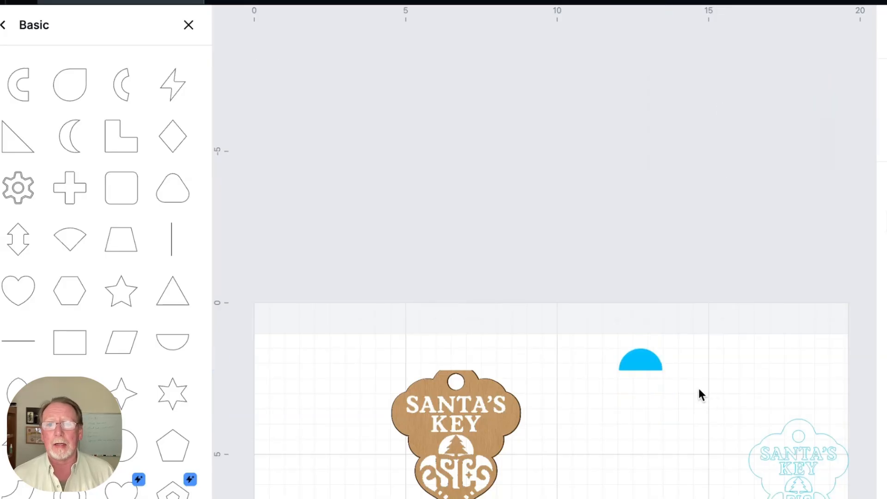
Test the half circle's fit over the key's hanging hole and move it back to the empty area
left_click_drag(653, 363, 460, 371)
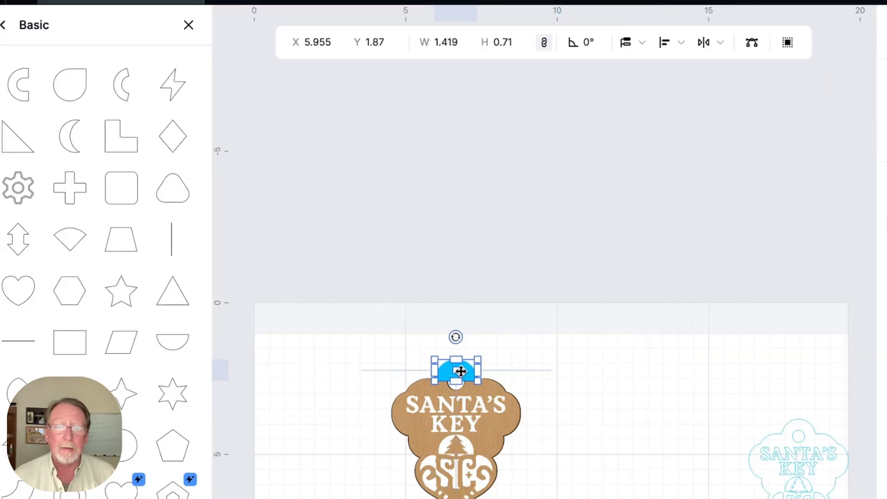
left_click(544, 360)
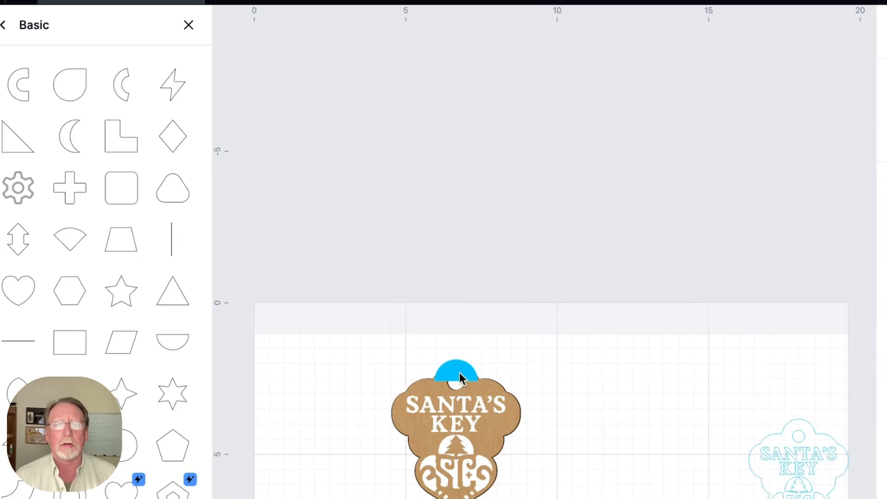
left_click_drag(459, 372, 583, 354)
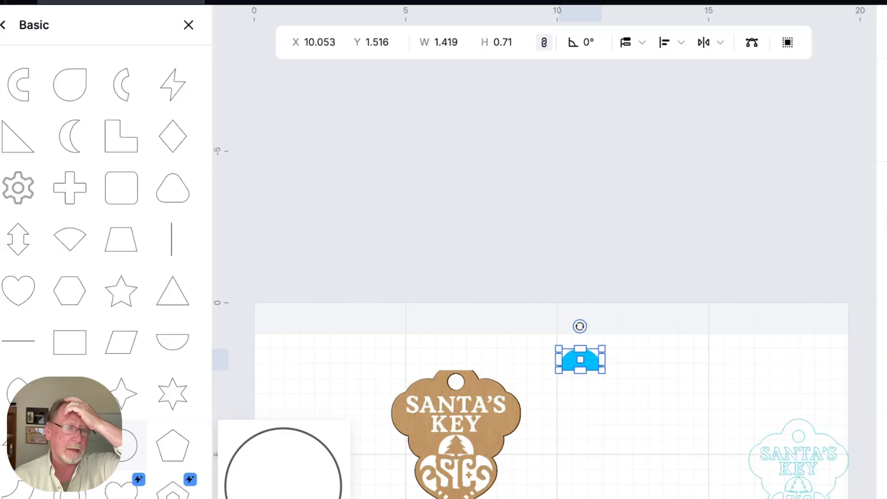
Insert a second circle and set its width to 0.6 in with proportions locked
left_click(127, 443)
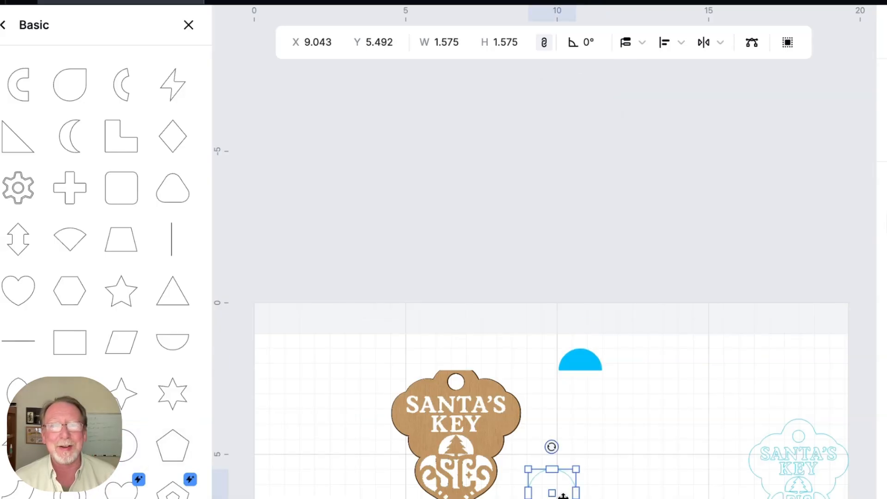
left_click(456, 43)
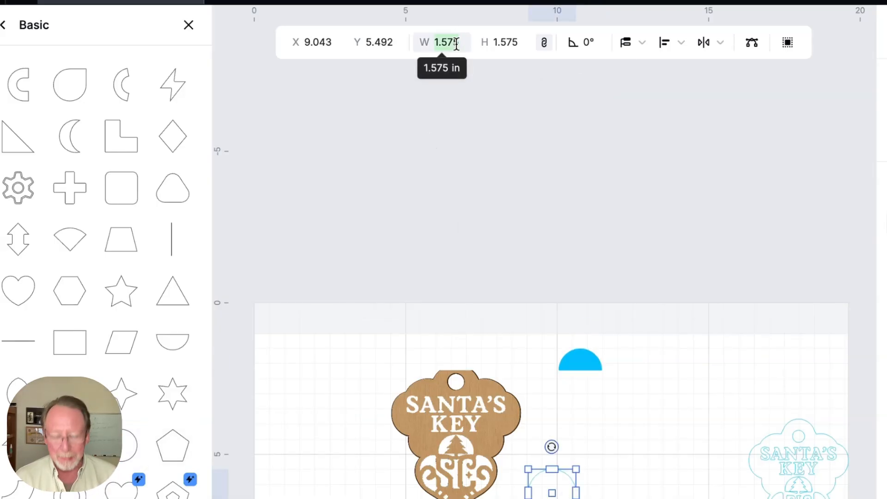
type("0.6")
key("Return")
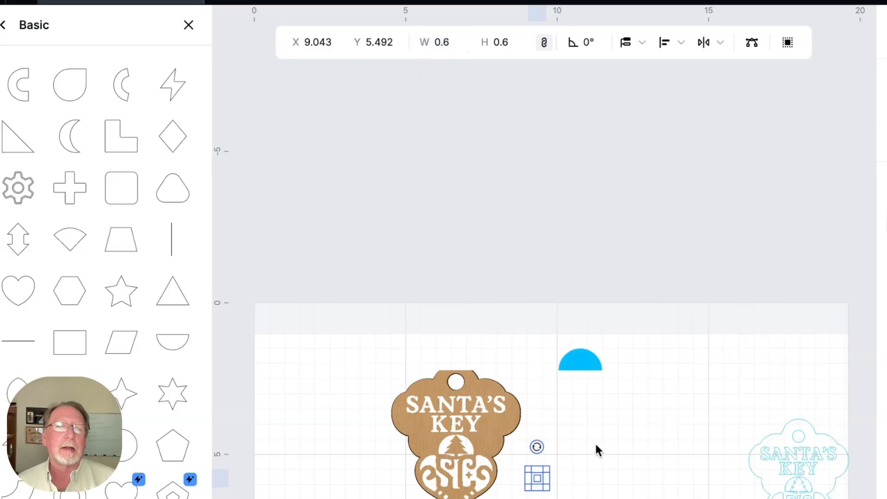
Compare the small circle with the key's hanging hole and move it just below the half circle
left_click(547, 471)
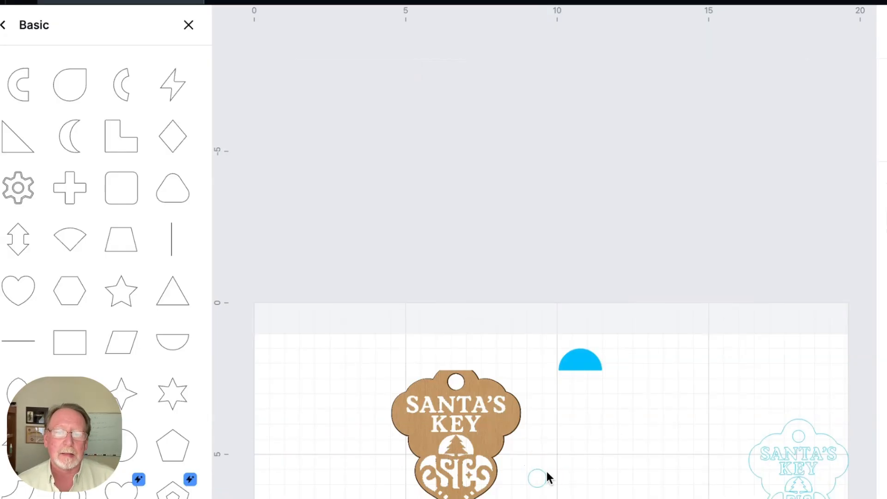
left_click_drag(537, 478, 455, 378)
left_click(646, 412)
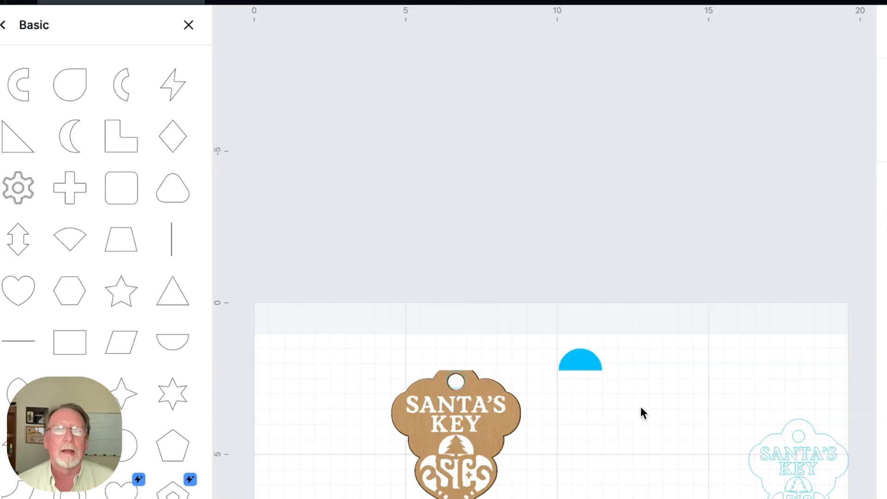
left_click(458, 379)
left_click_drag(458, 379, 591, 399)
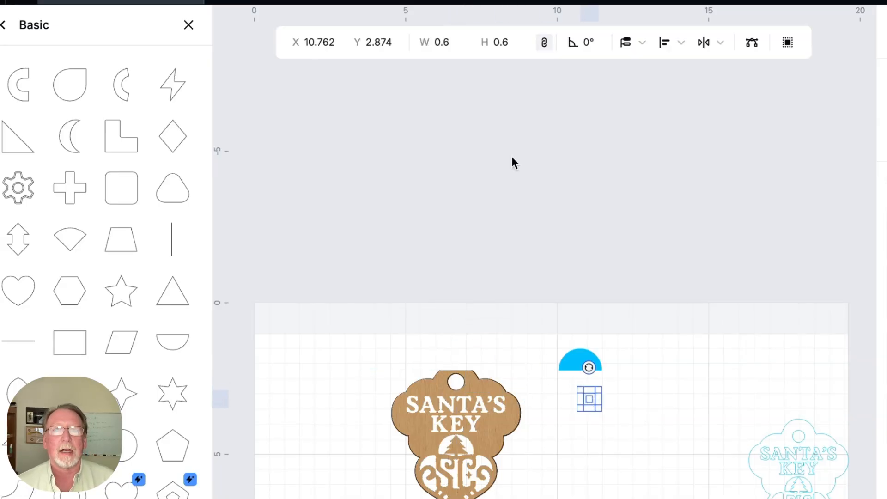
Set the small circle's width to 0.55 in and center it on the half circle's flat edge
left_click(455, 41)
type(".55")
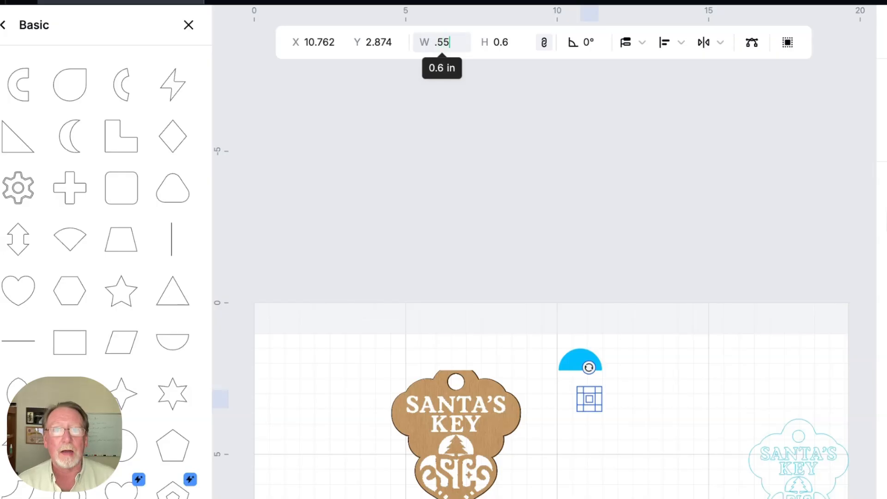
key("Return")
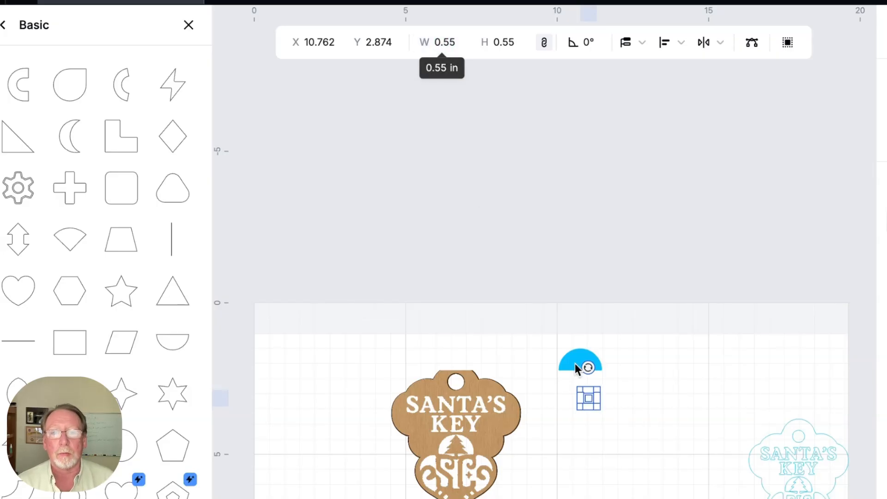
left_click(595, 422)
left_click_drag(589, 399, 579, 371)
left_click(564, 412)
left_click(603, 421)
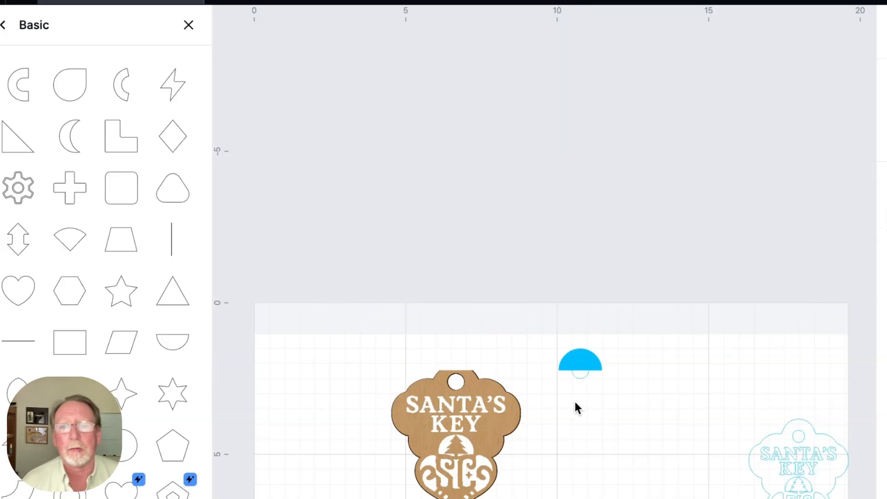
Subtract the small circle from the half circle and fit the resulting arch around the upper part of the wooden key's hanging hole
left_click_drag(549, 347, 631, 389)
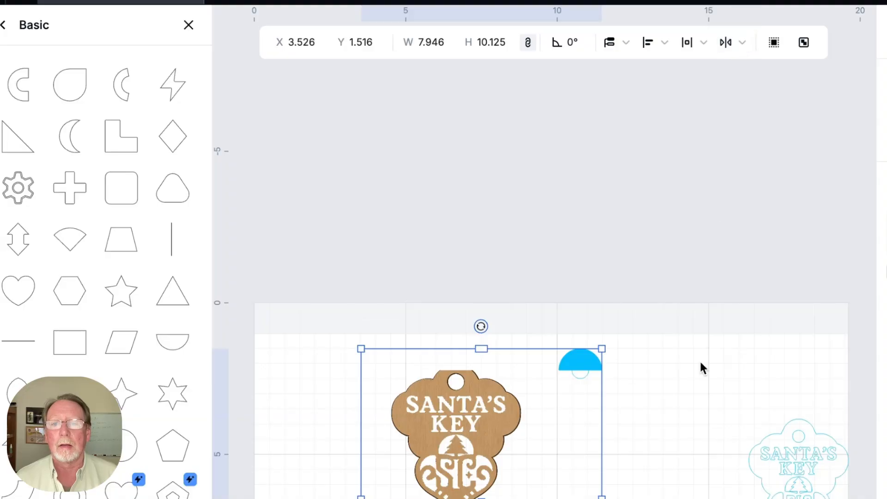
left_click(677, 381)
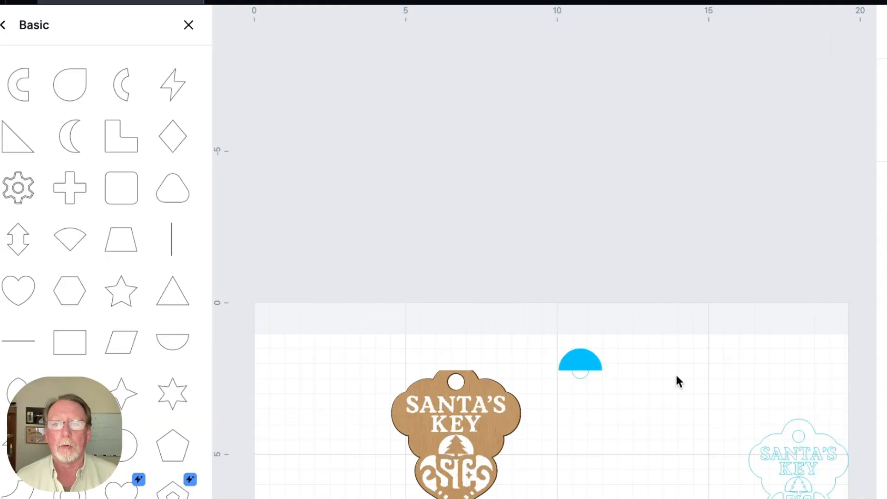
left_click(565, 351)
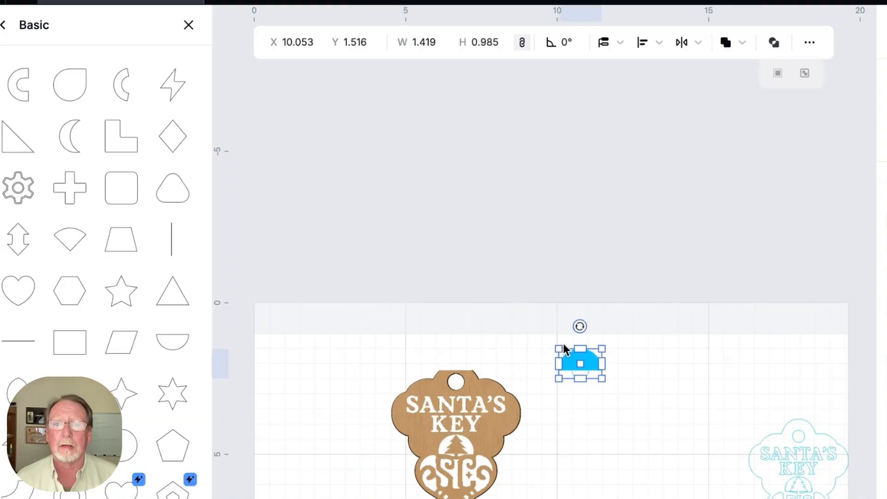
left_click(742, 44)
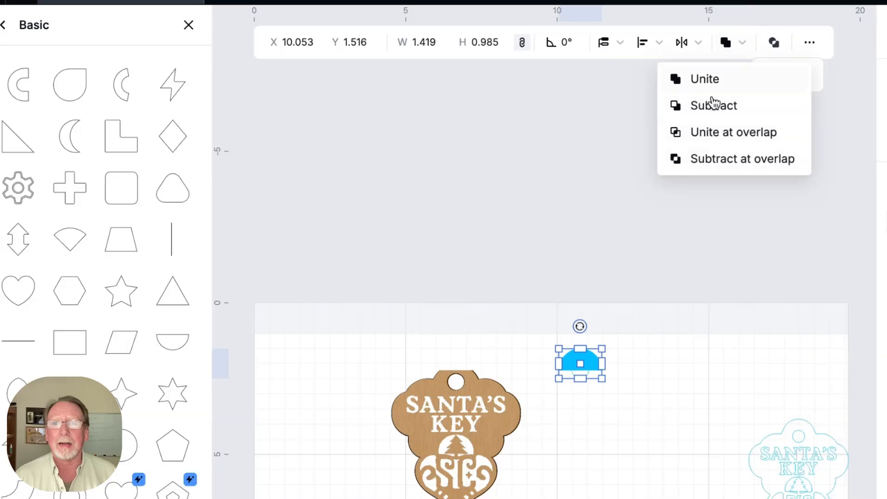
left_click(712, 103)
left_click(689, 263)
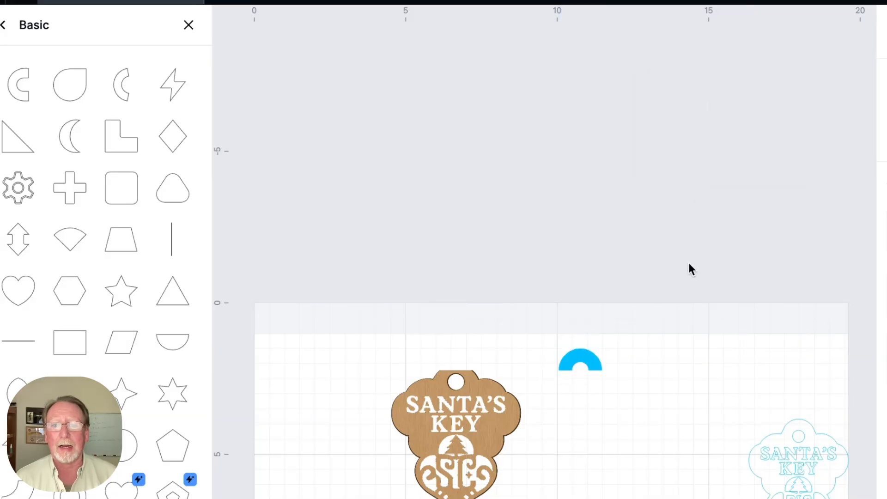
left_click_drag(586, 357, 458, 366)
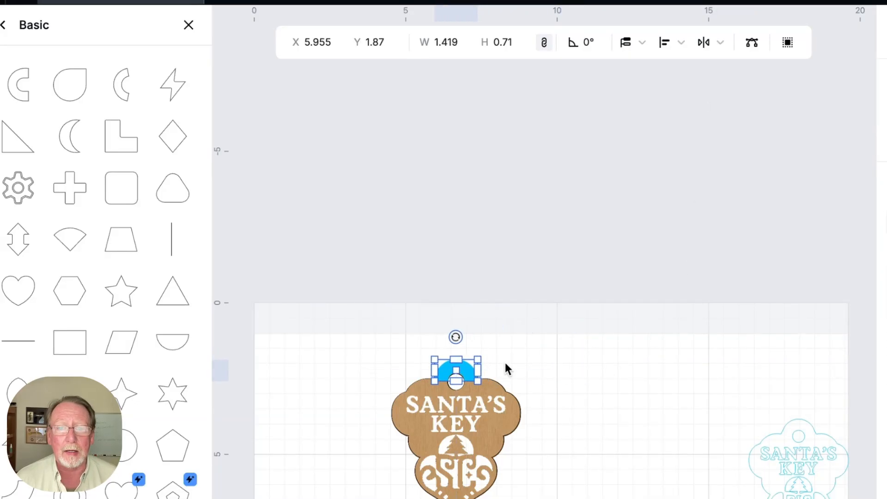
left_click(551, 358)
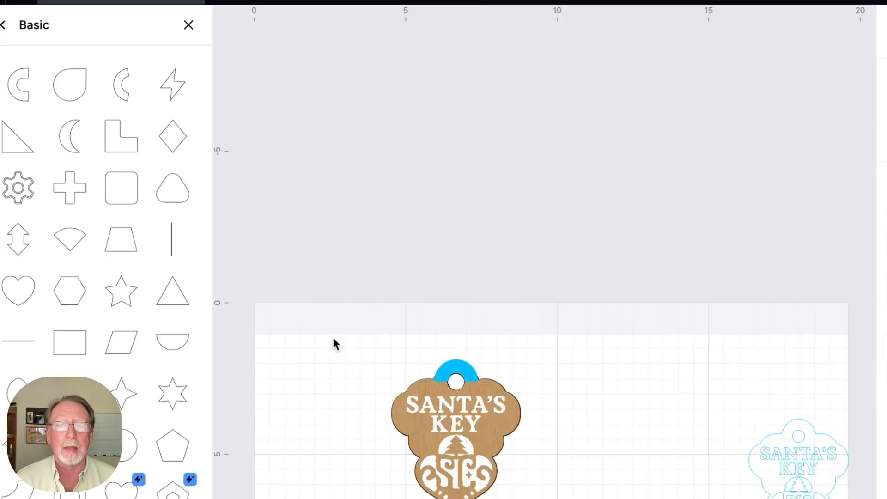
Group the blue arch with the wooden key and create an external offset outline around them with rounded corners and 0 in distance
left_click_drag(369, 340, 614, 498)
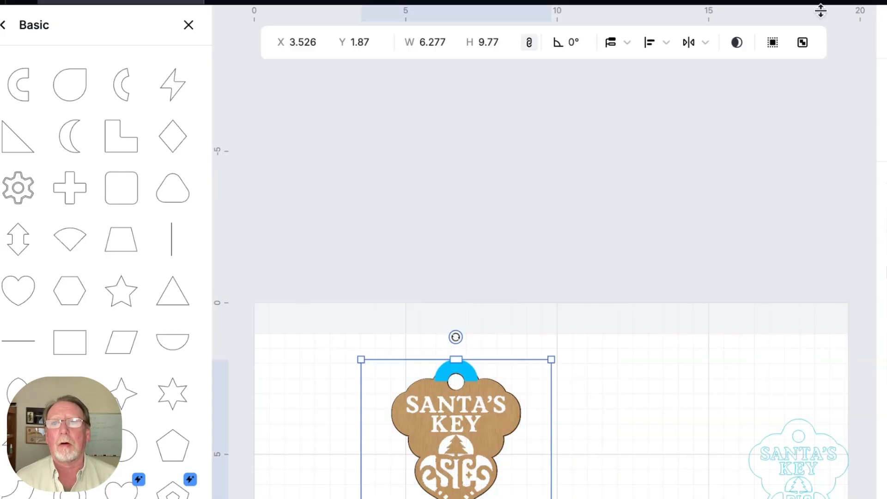
left_click(804, 47)
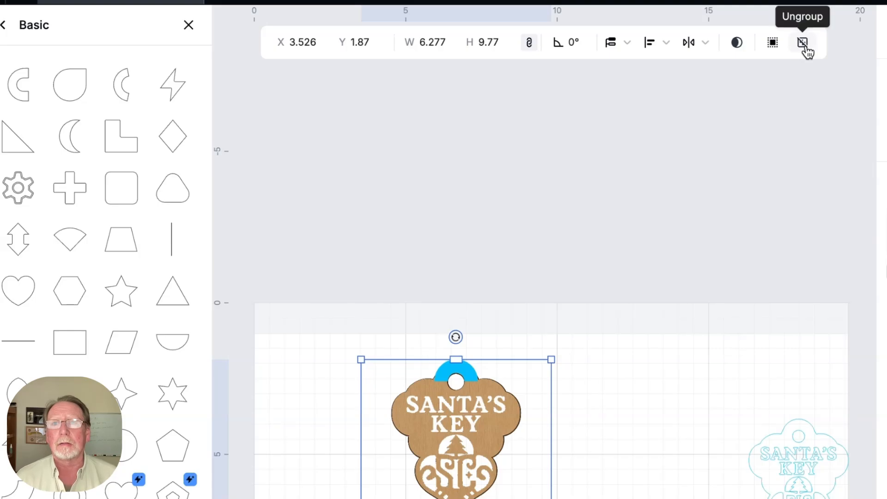
left_click(772, 42)
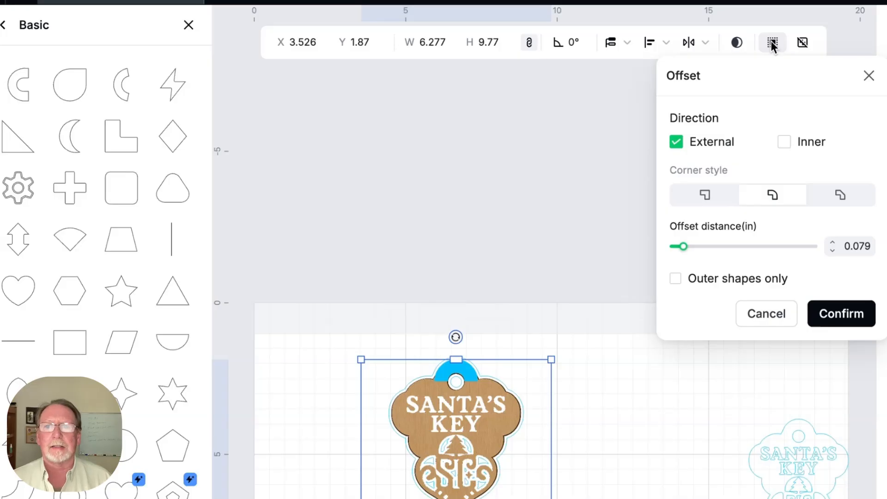
left_click_drag(683, 246, 672, 248)
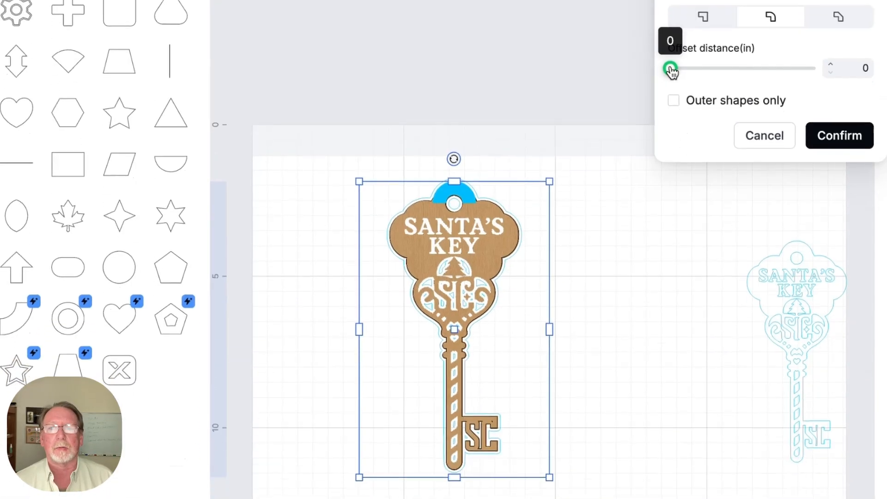
left_click_drag(672, 70, 673, 70)
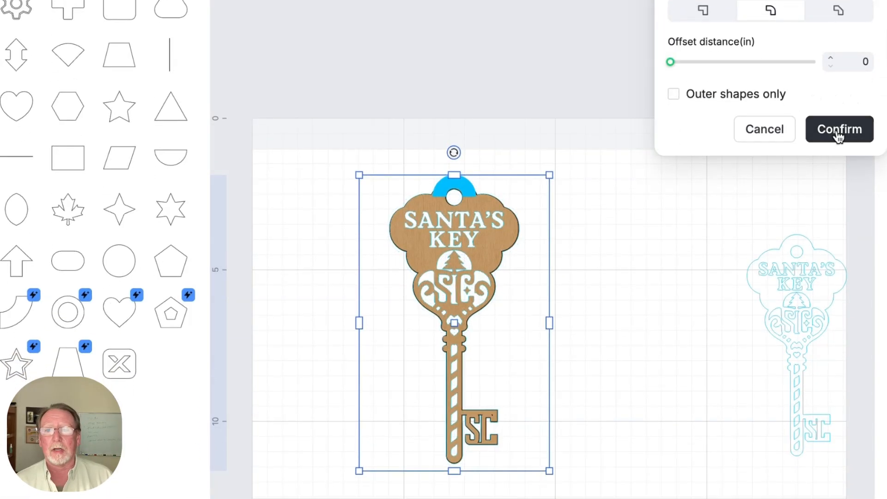
left_click(838, 135)
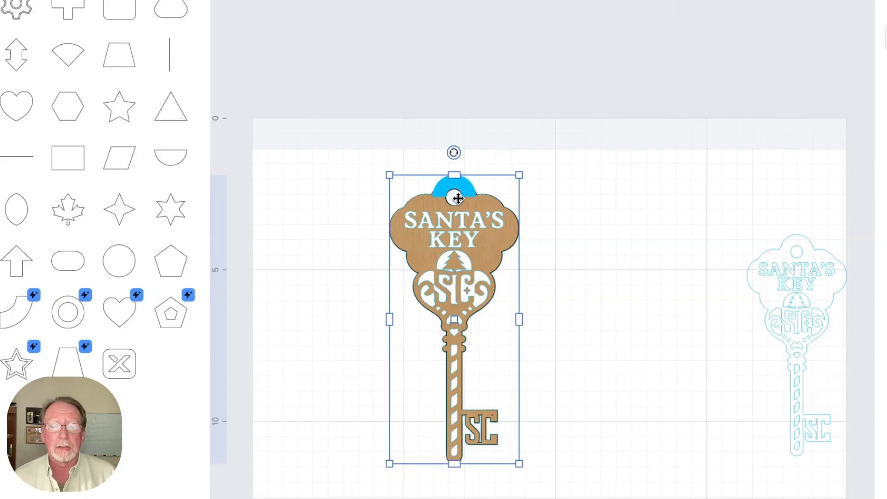
Move the new offset outline off the wooden key into the empty space between it and the small outlined key
left_click(623, 229)
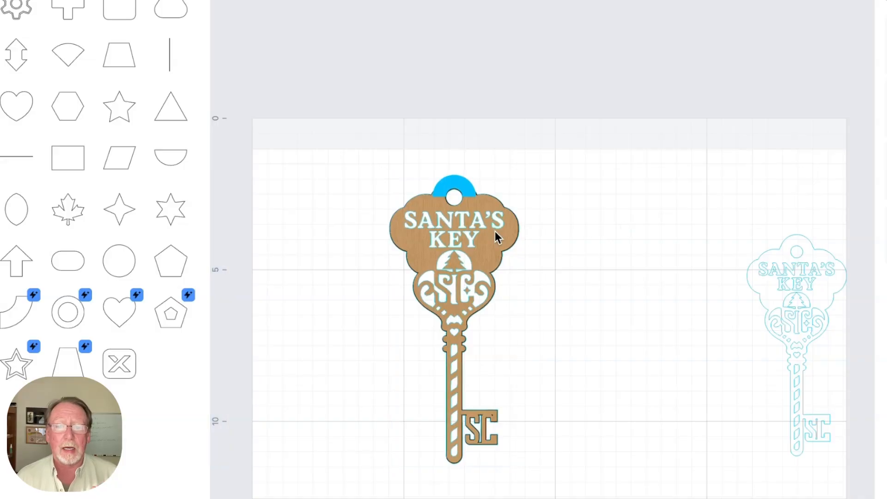
left_click_drag(496, 231, 657, 233)
left_click(739, 203)
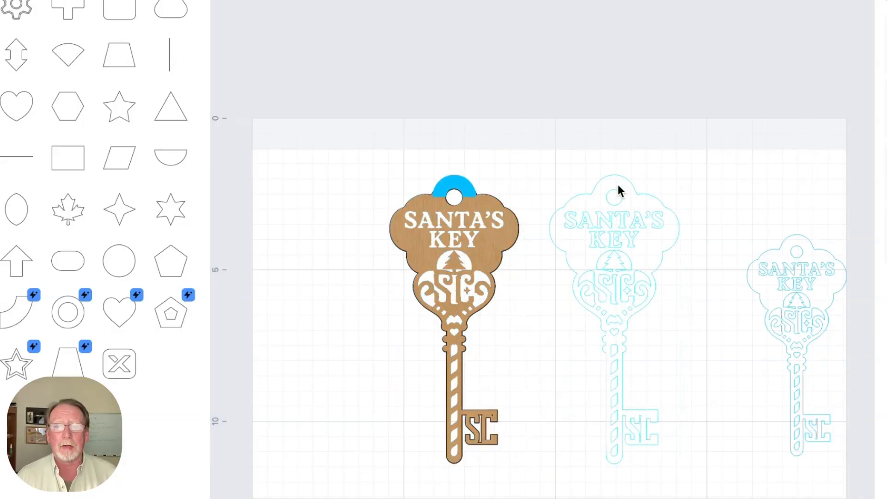